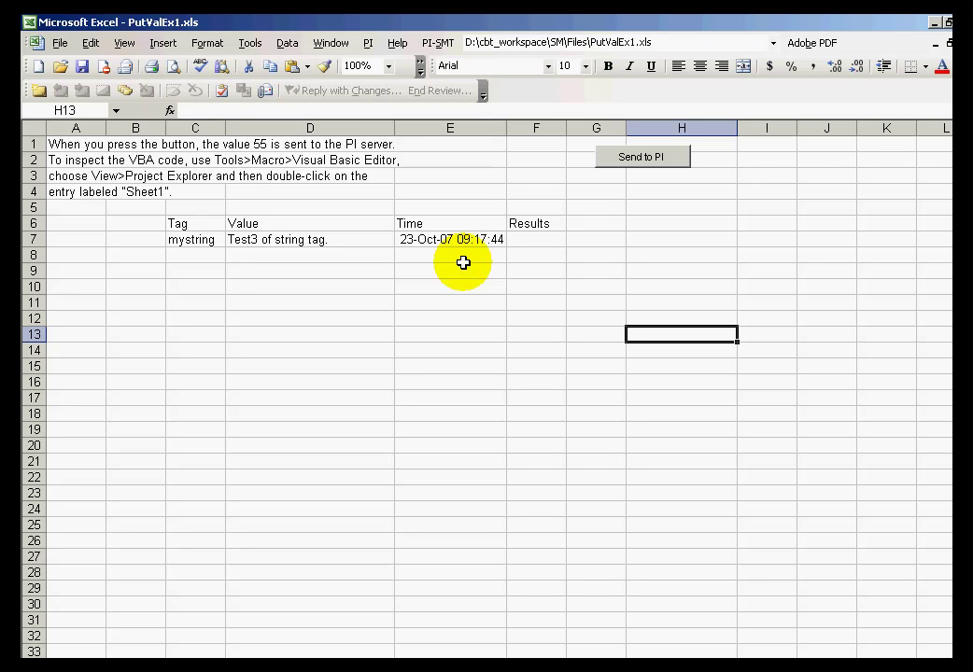
- Change the mystring value in D7 to 'Test 4 of string tag.'
left_click(199, 239)
left_click(252, 239)
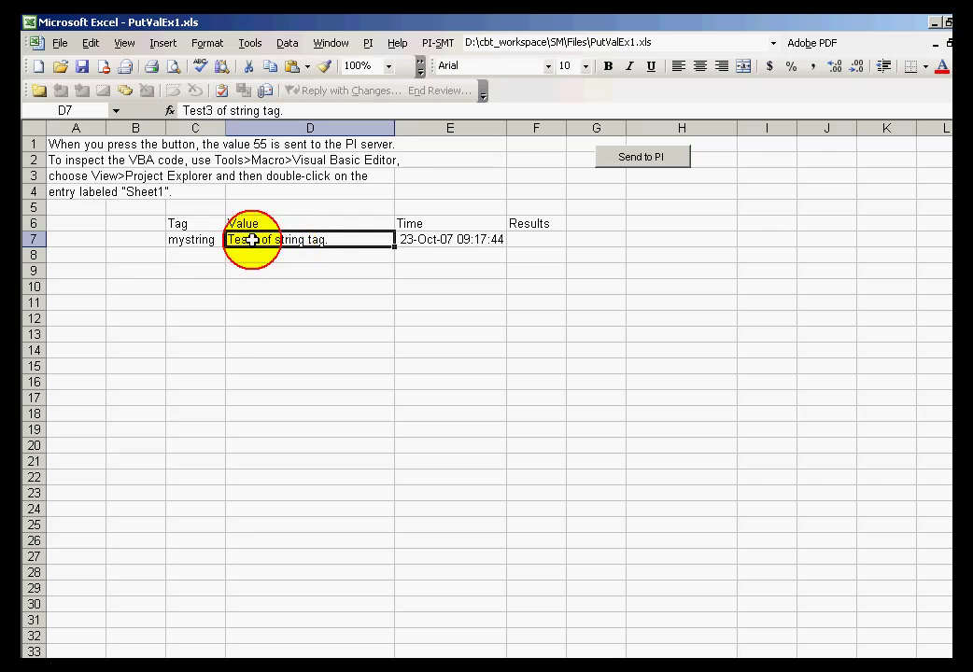
double_click(256, 239)
key("BackSpace")
type("4")
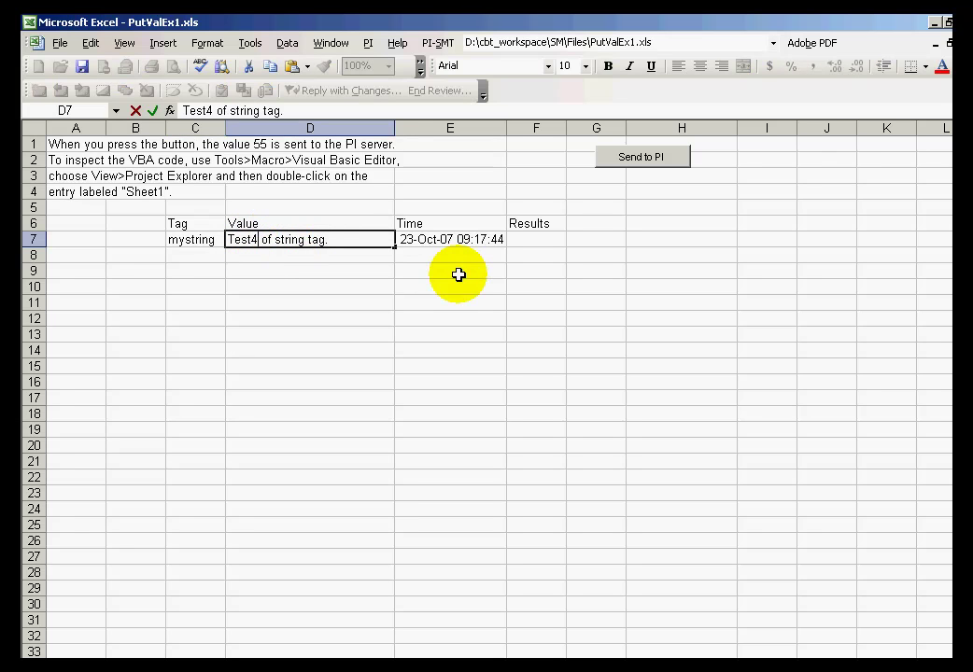
key("Left")
key("Return")
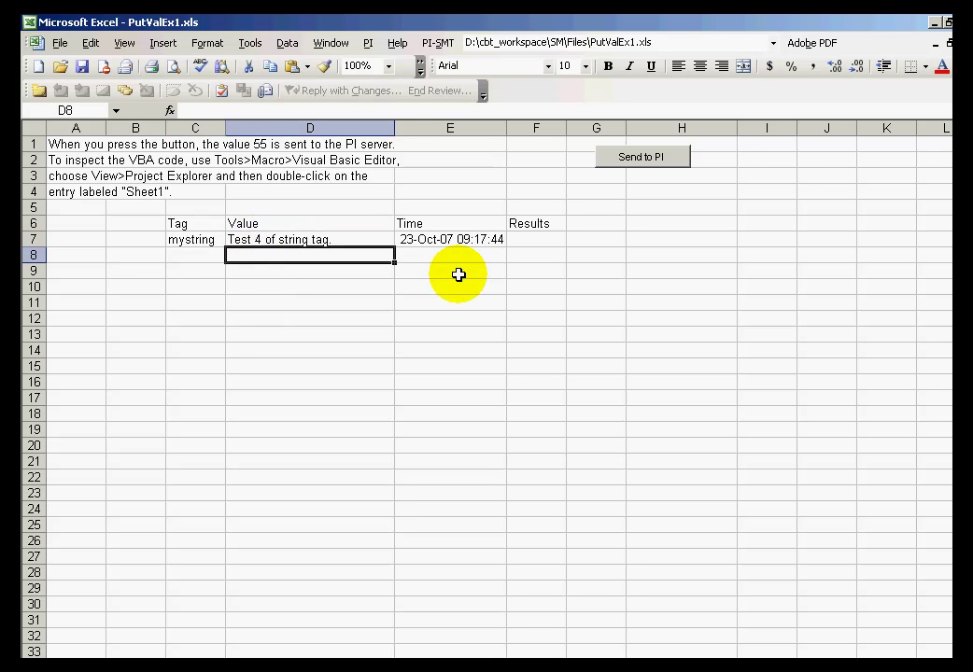
- Refresh the =NOW() timestamp in E7 and send the value to PI from F7
left_click(553, 241)
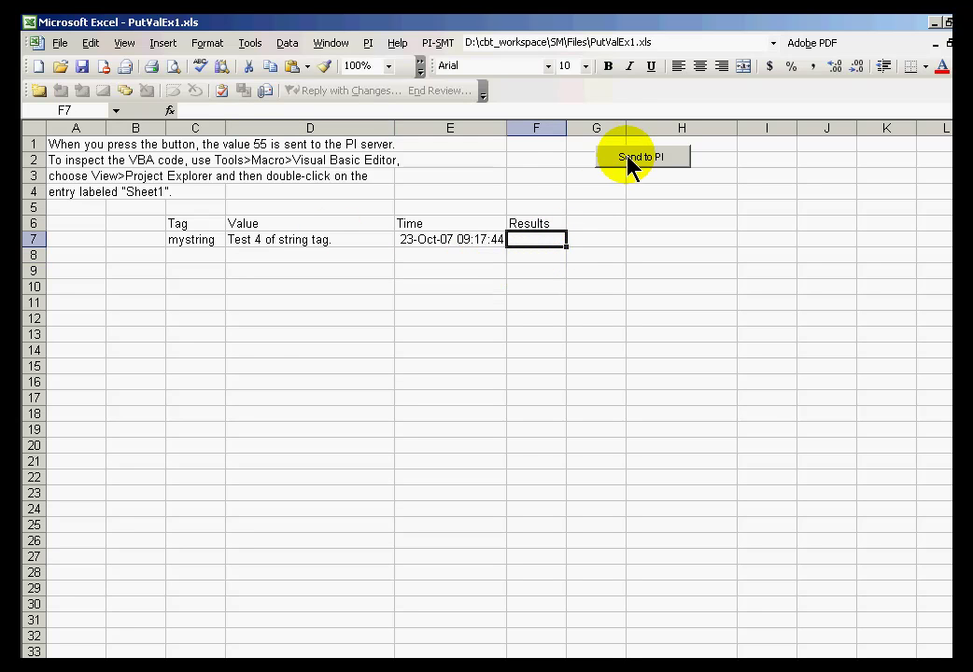
left_click(495, 240)
key("F2")
key("Return")
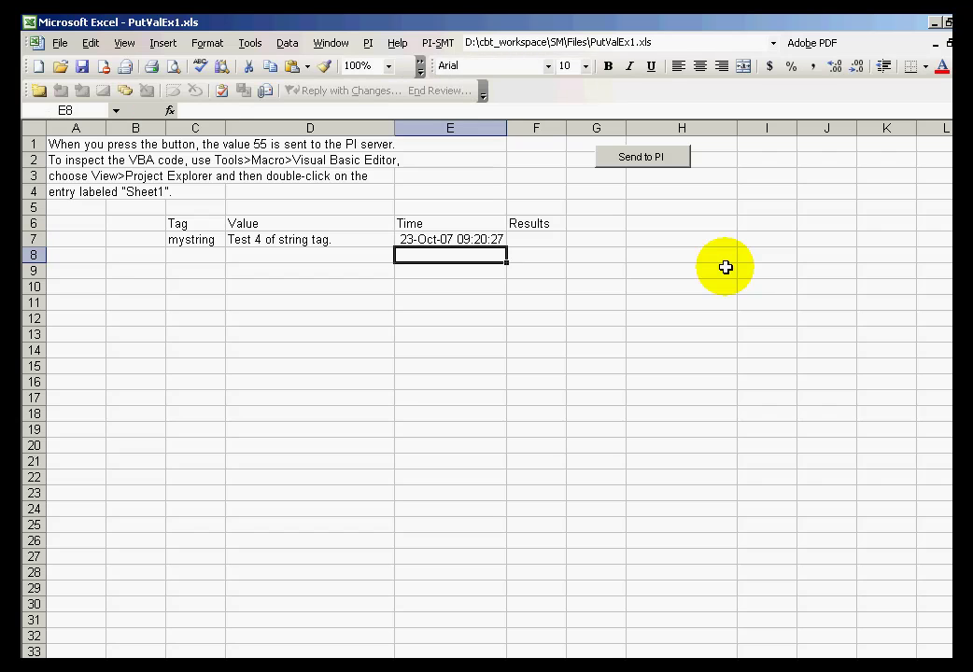
left_click(537, 239)
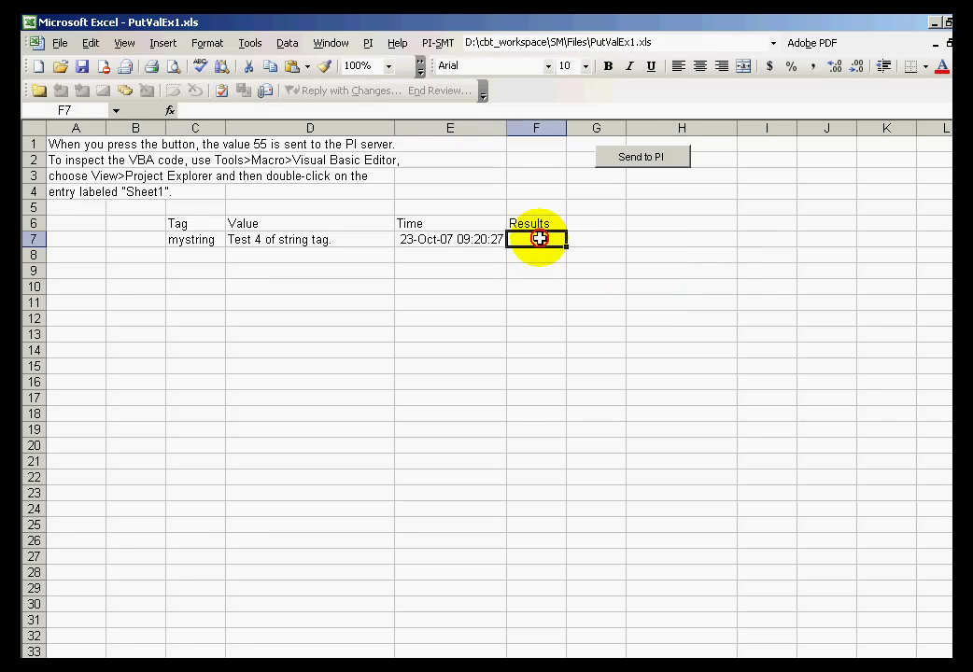
left_click(639, 159)
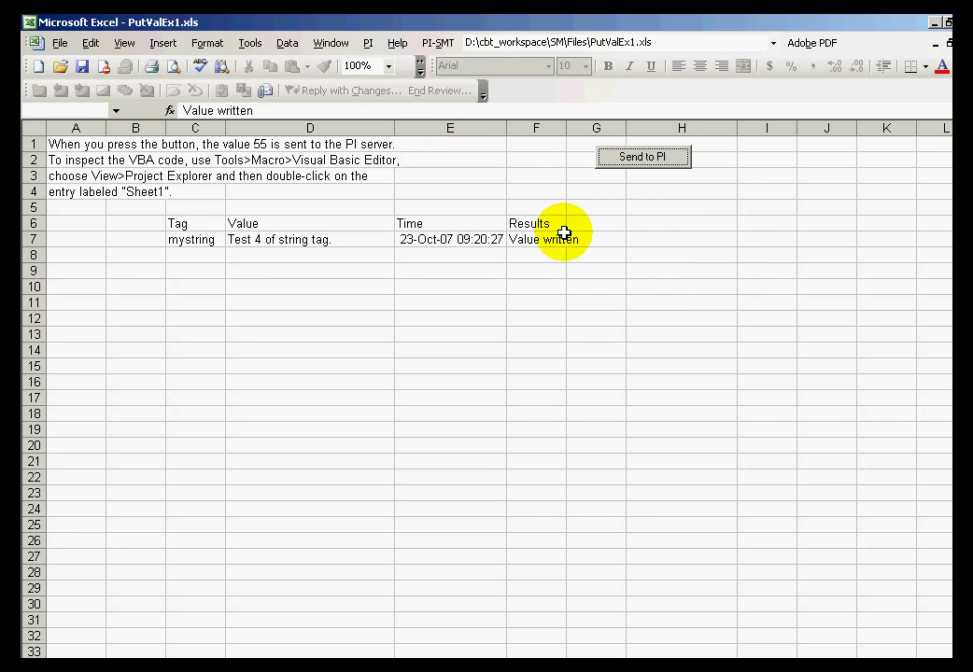
- Enter start time *-1h in H9 and end time * in H10
left_click(682, 272)
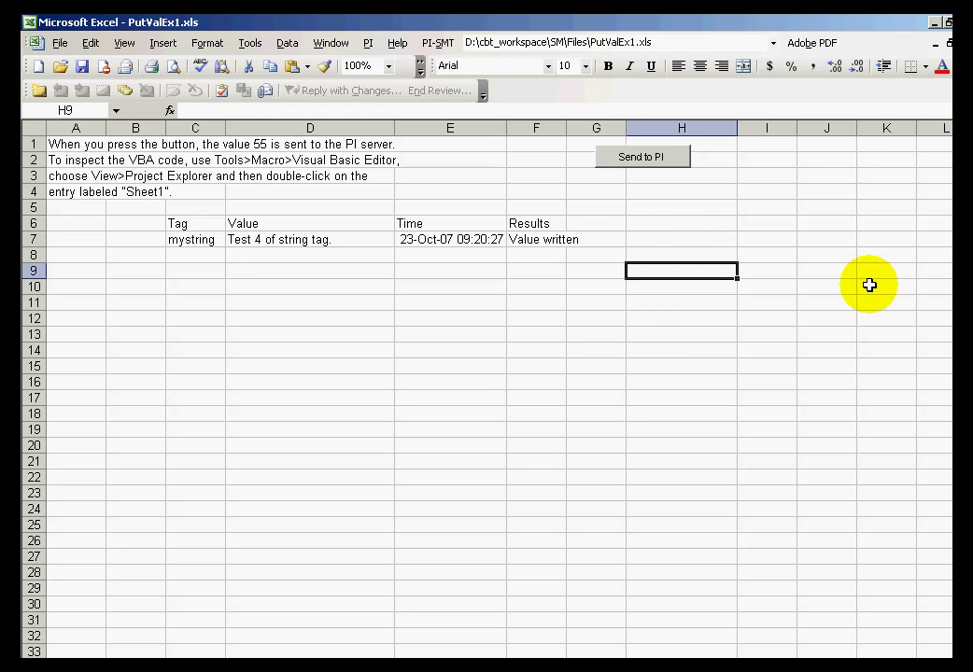
type("*-1h")
key("Return")
type("*")
key("Return")
key("Return")
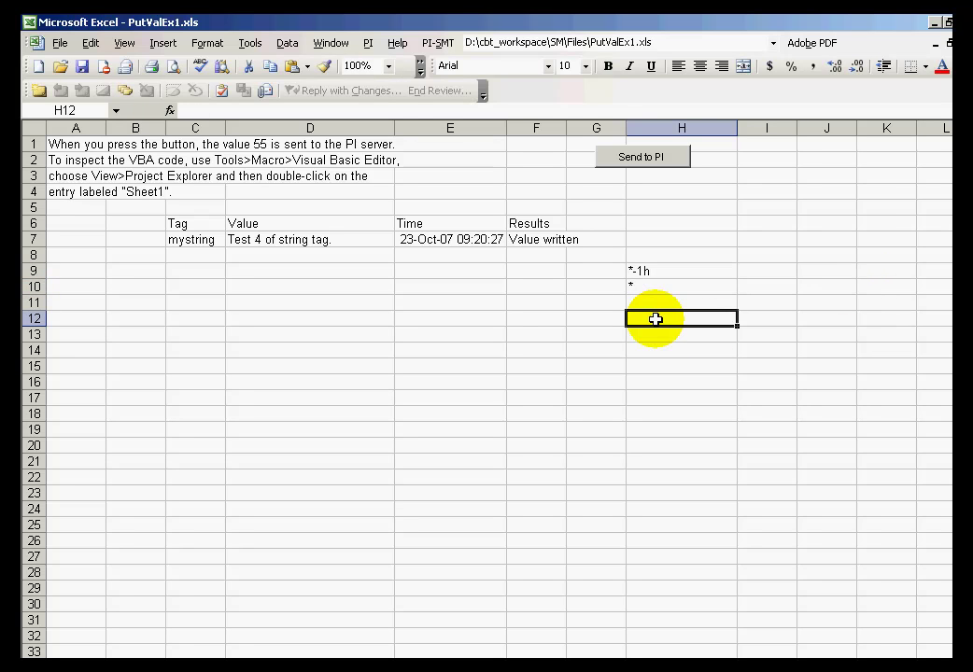
- Insert Compressed Data at H12 for tag C7, times H9 to H10, with timestamps
left_click(370, 43)
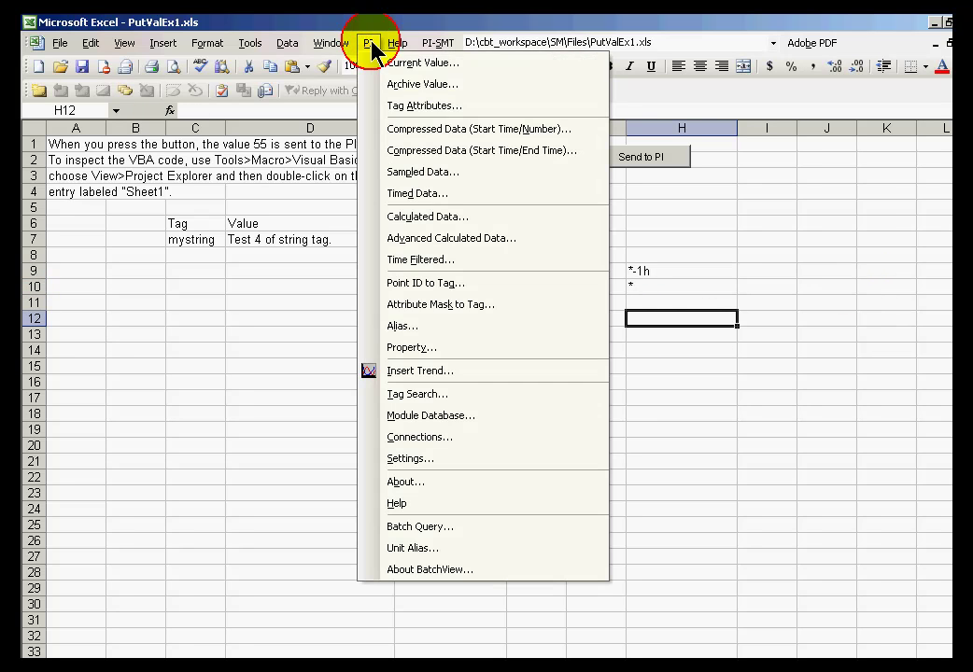
left_click(452, 152)
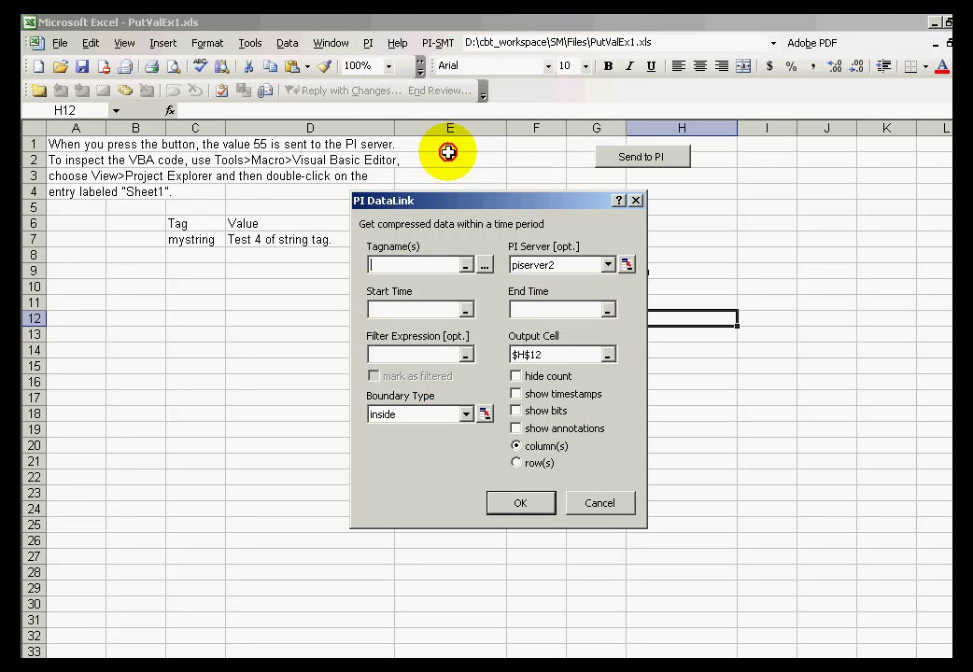
left_click(194, 239)
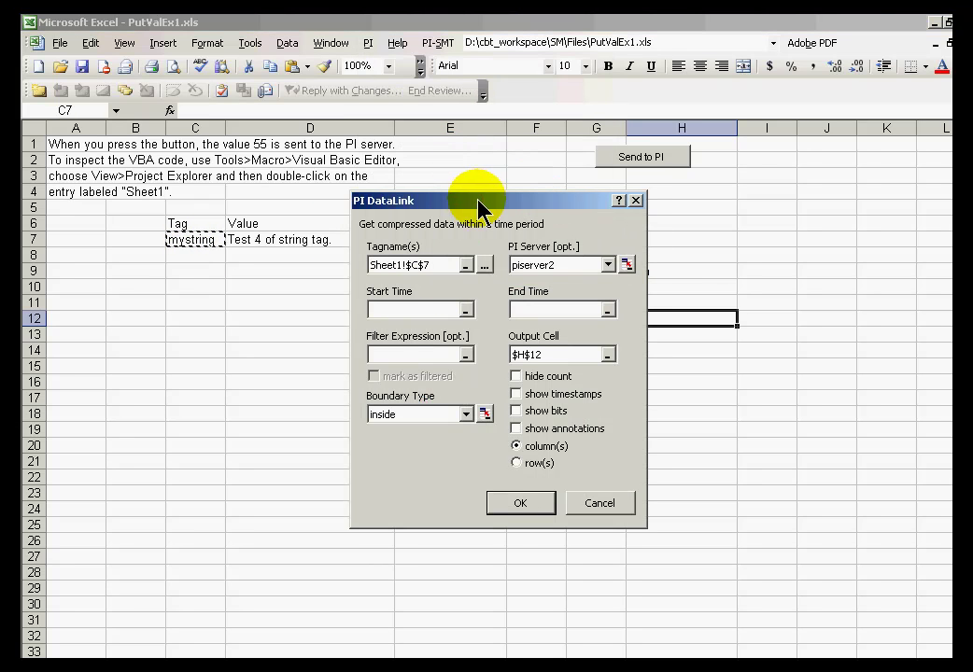
left_click_drag(481, 202, 388, 197)
left_click(311, 301)
left_click(710, 269)
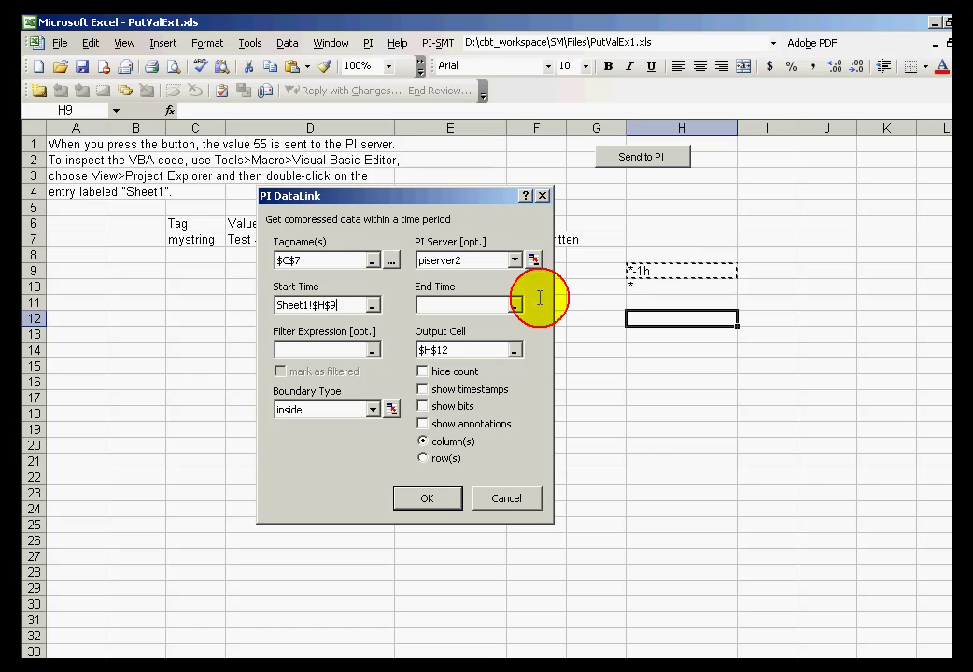
left_click(445, 305)
left_click(647, 287)
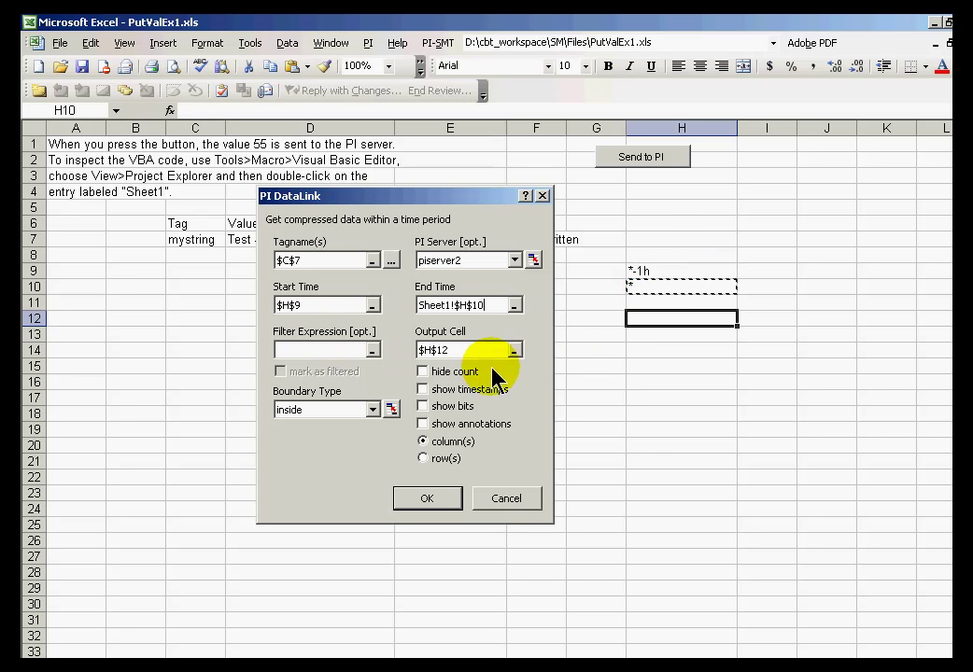
left_click(422, 389)
left_click(430, 498)
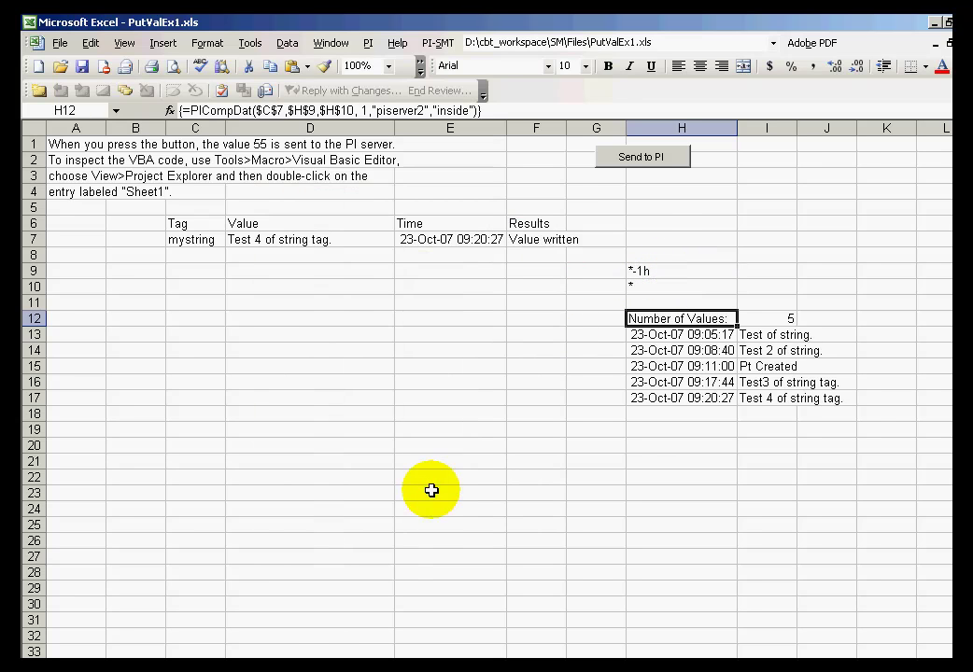
- Check the results, confirming the latest value in H17 is 'Test 4 of string tag.'
left_click(680, 400)
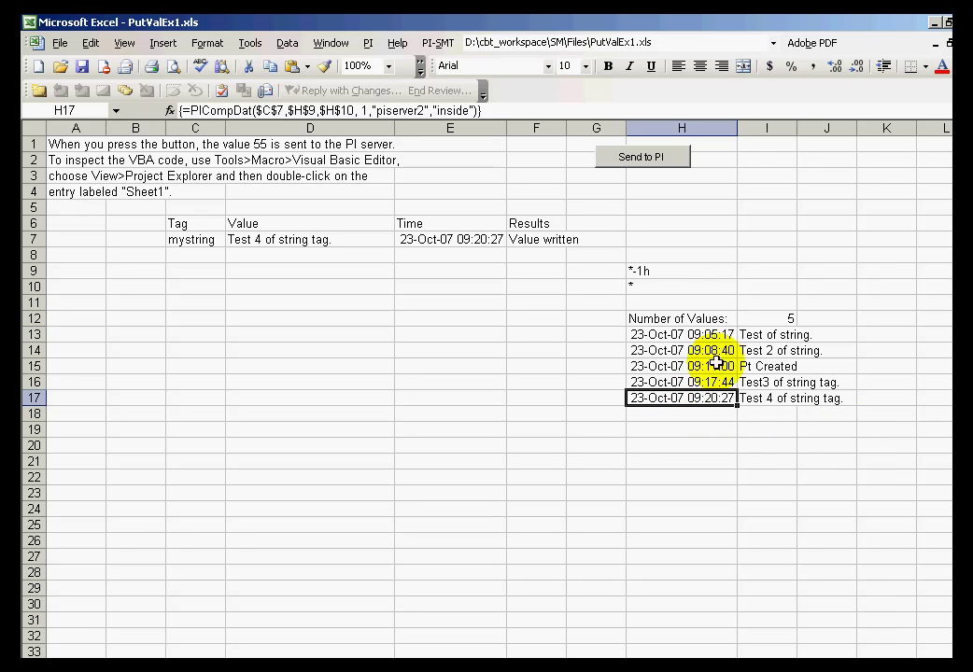
left_click(676, 411)
left_click(673, 398)
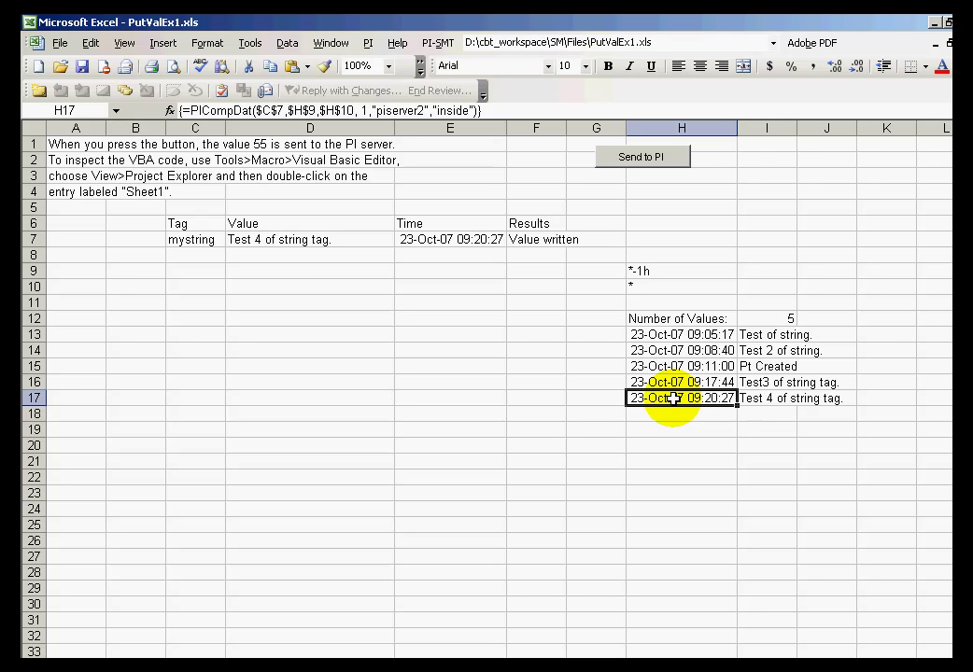
- Present the DisplayDigits slide in PowerPoint, then return to PI ProcessBook
key("alt+Tab")
key("alt+Tab")
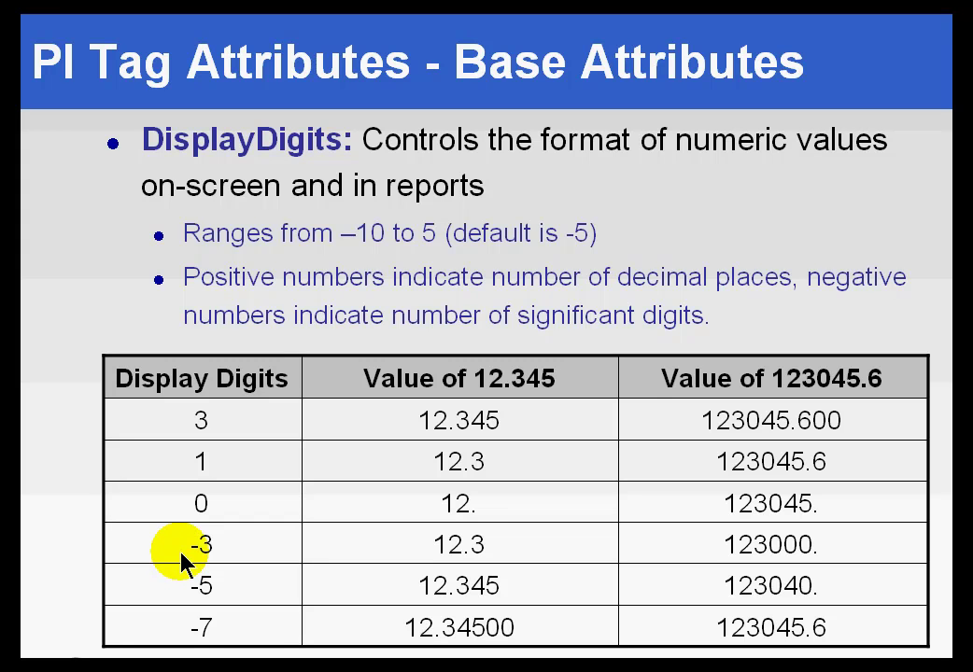
key("alt+Tab")
key("alt+Tab")
key("alt+Tab")
key("alt+Tab")
key("alt+Tab")
key("alt+Tab")
key("alt+Tab")
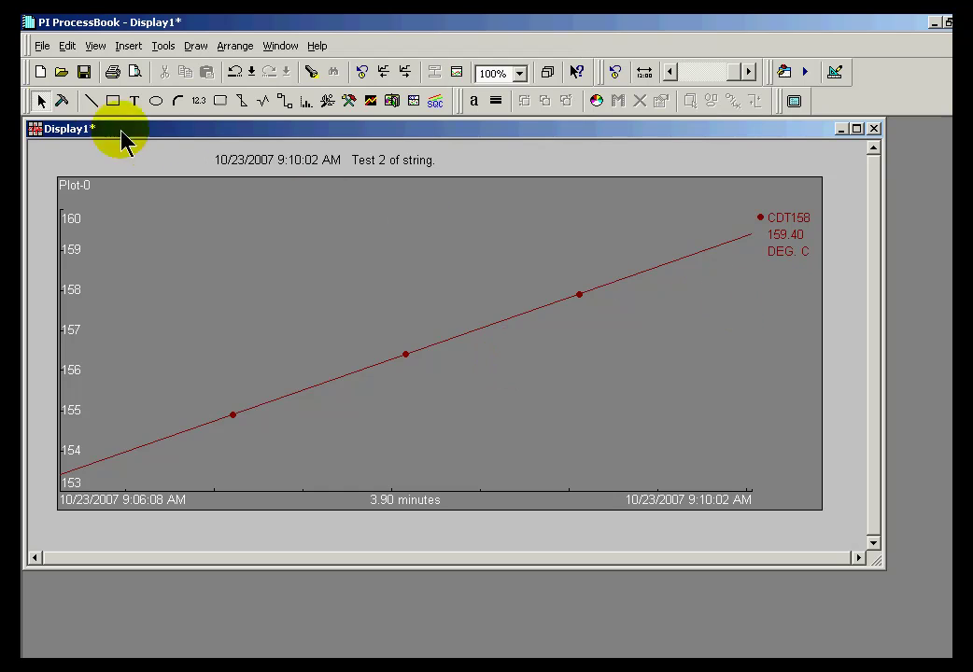
- Update the ProcessBook trend to show 'Test 4 of string tag', then go to Point Builder
left_click(358, 72)
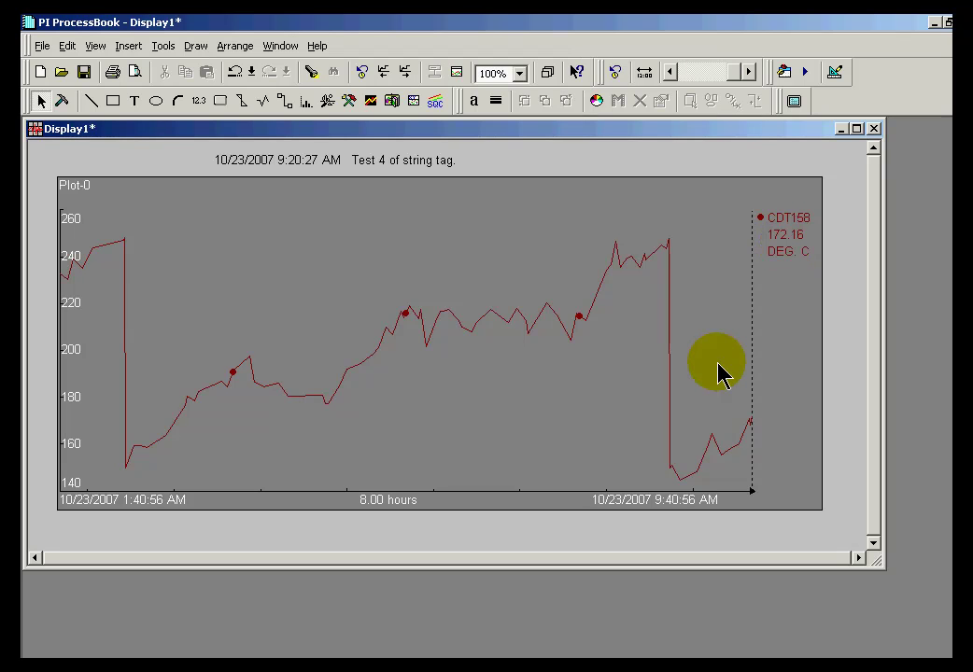
key("alt+Tab")
key("alt+Tab")
key("alt+Tab")
key("alt+Tab")
key("alt+Tab")
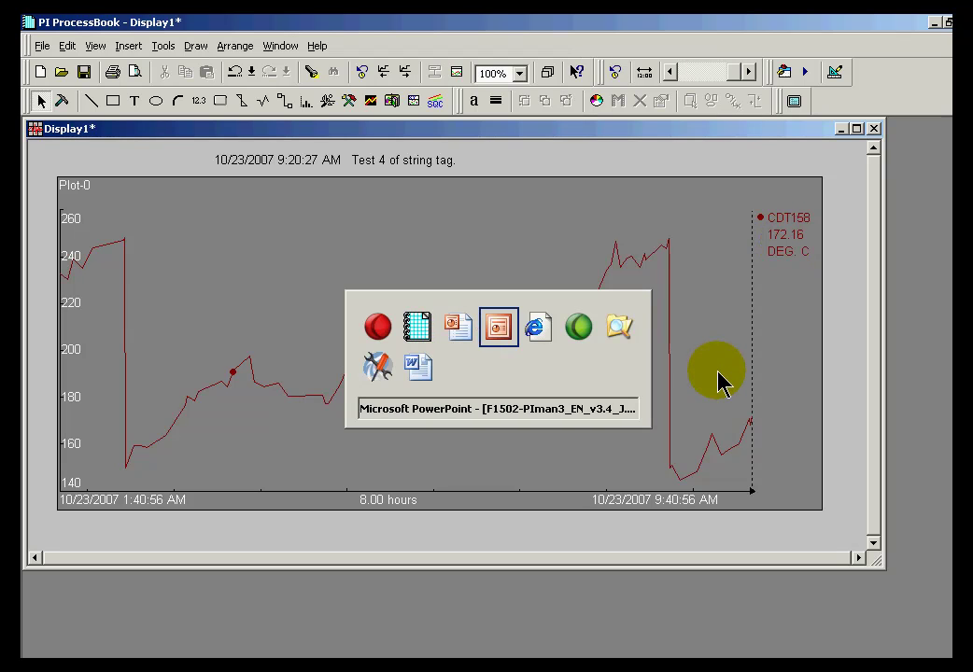
key("alt+Tab")
key("alt+Tab")
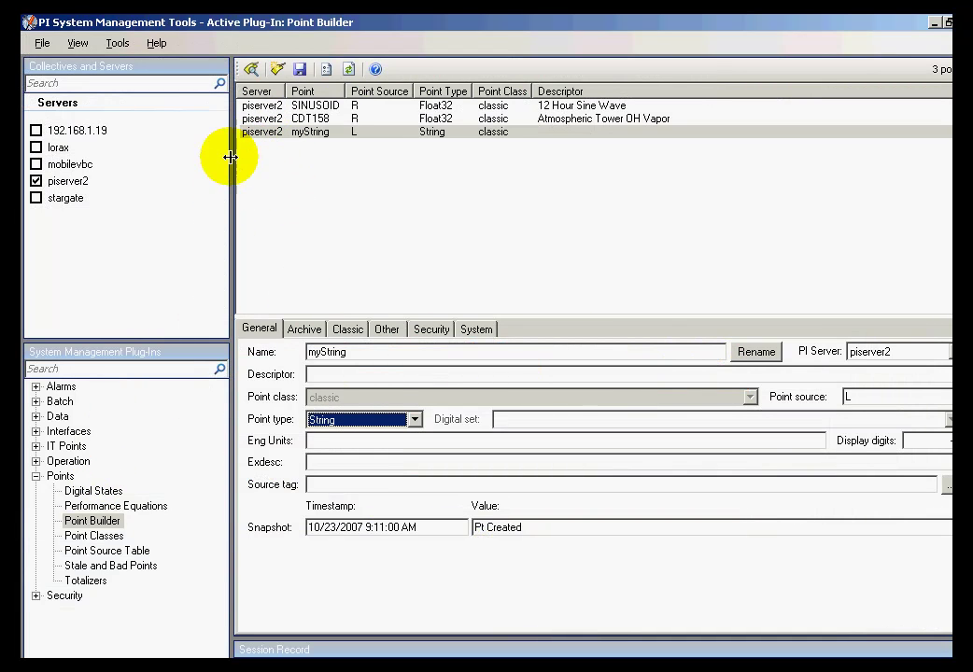
- View CDT158's General details in Point Builder, then return to the ProcessBook trend
left_click(310, 120)
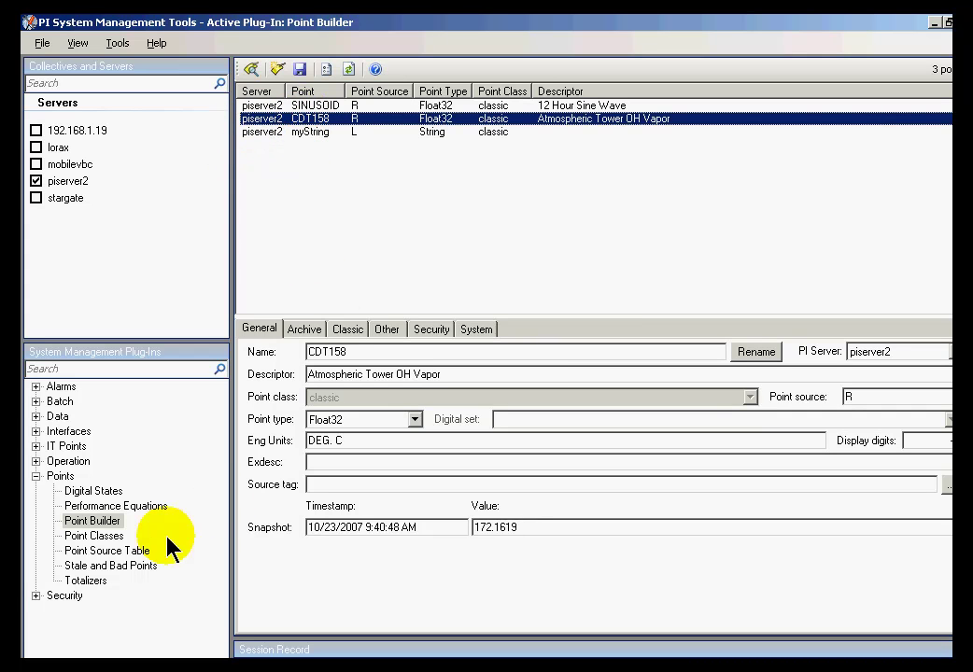
left_click(70, 522)
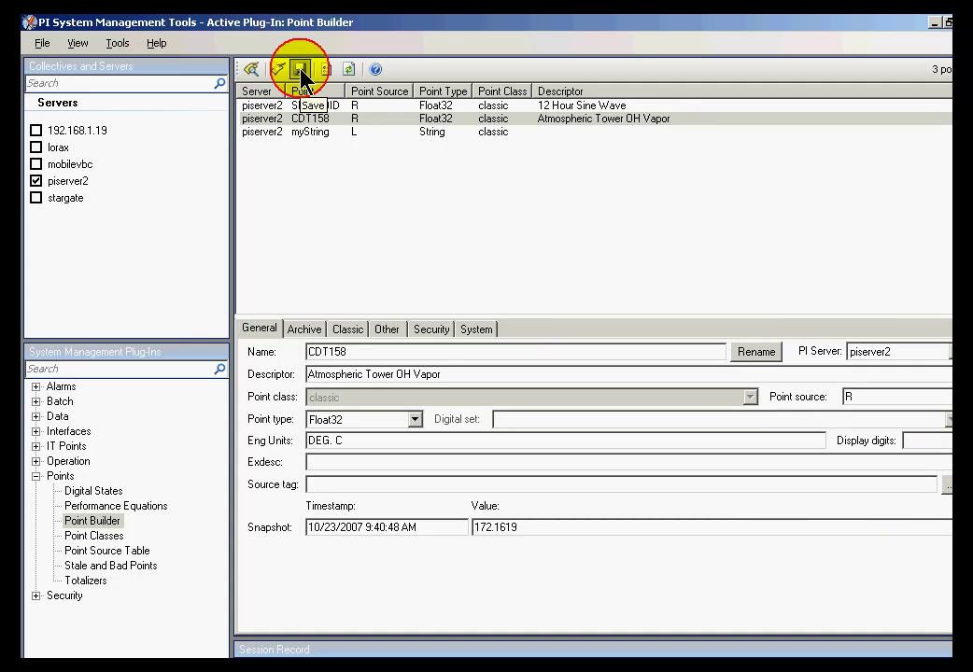
key("alt+Tab")
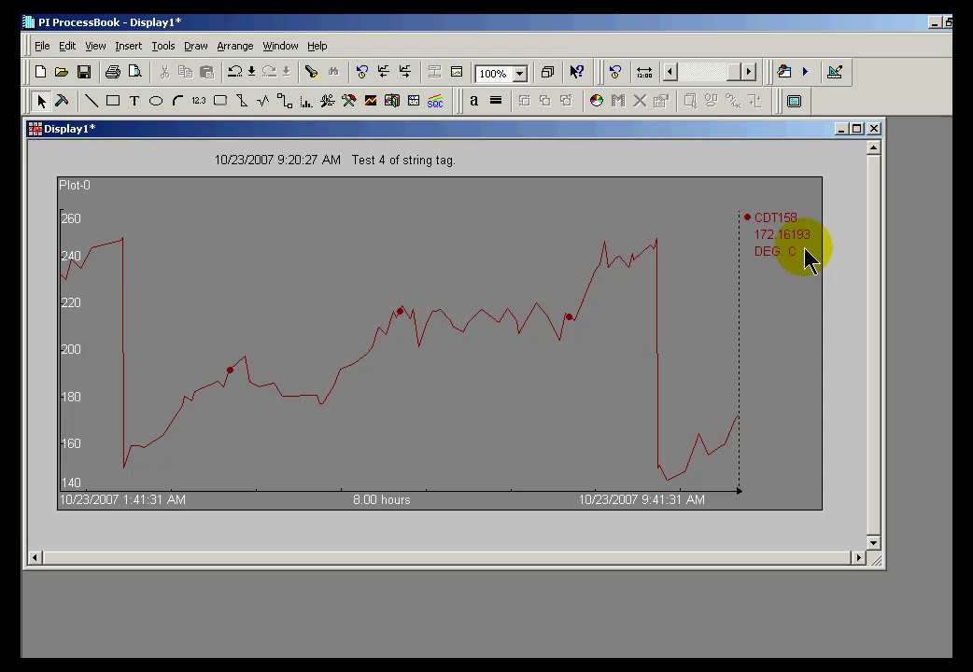
- Compare CDT158's Point Builder snapshot with the ProcessBook trend value of 172.16
key("alt+Tab")
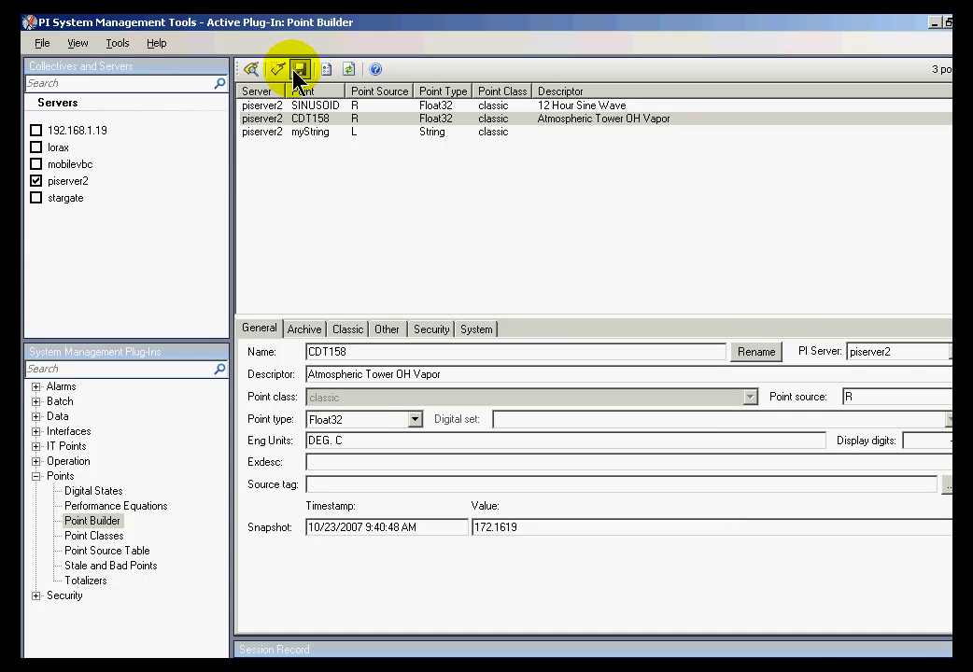
key("alt+Tab")
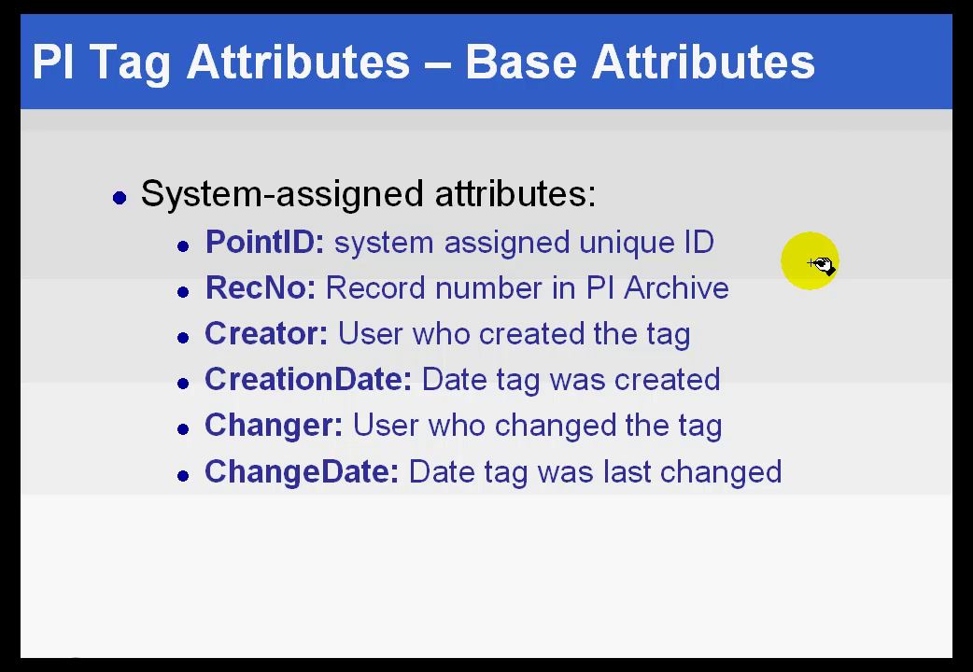
left_click_drag(98, 247, 190, 243)
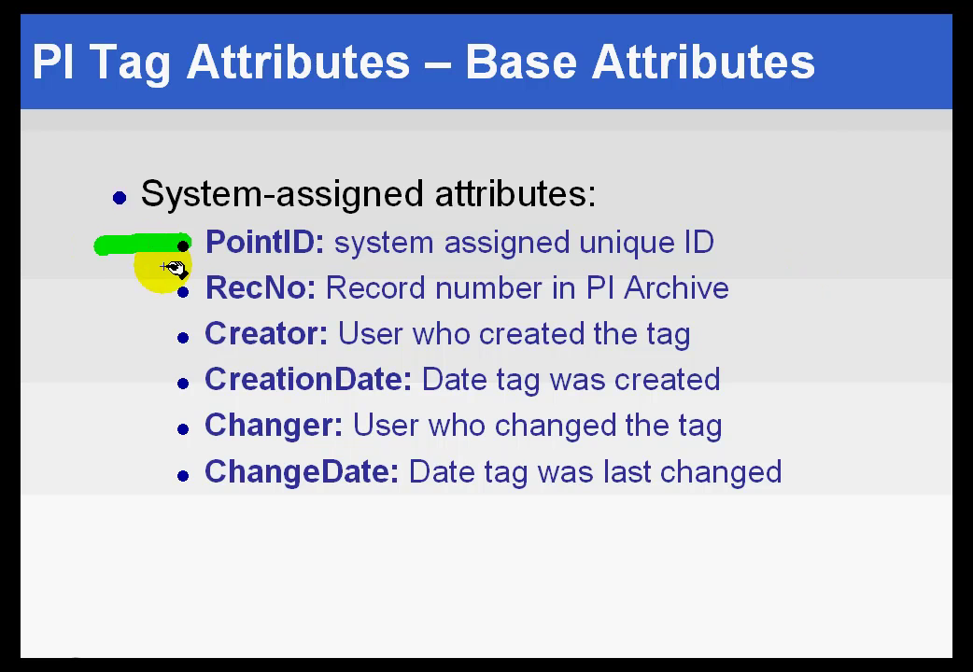
left_click_drag(82, 299, 196, 286)
left_click_drag(79, 334, 163, 332)
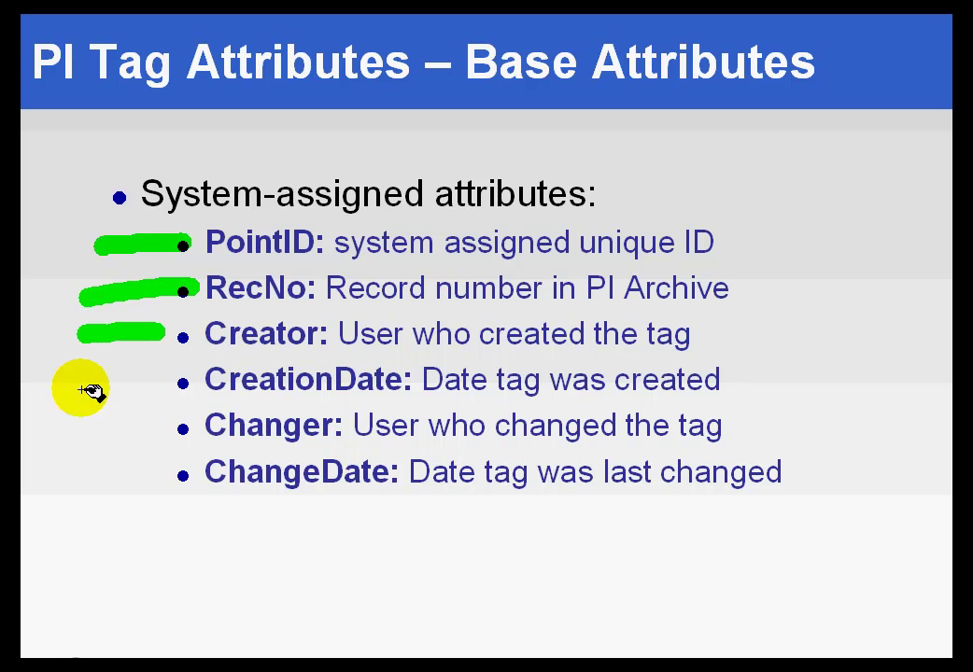
left_click_drag(75, 382, 148, 381)
left_click_drag(88, 438, 169, 442)
left_click_drag(105, 479, 199, 482)
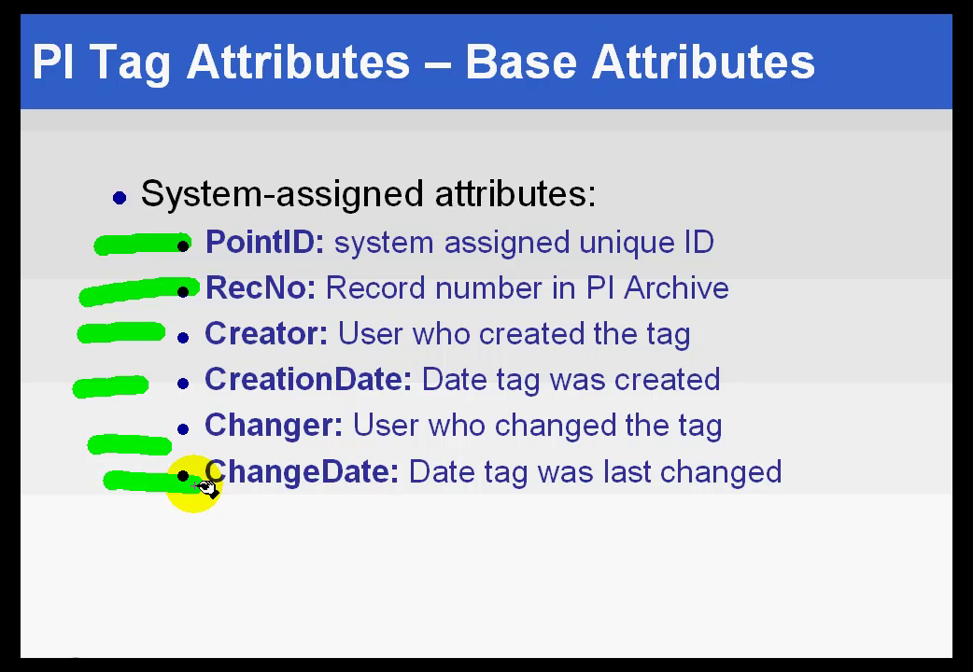
key("e")
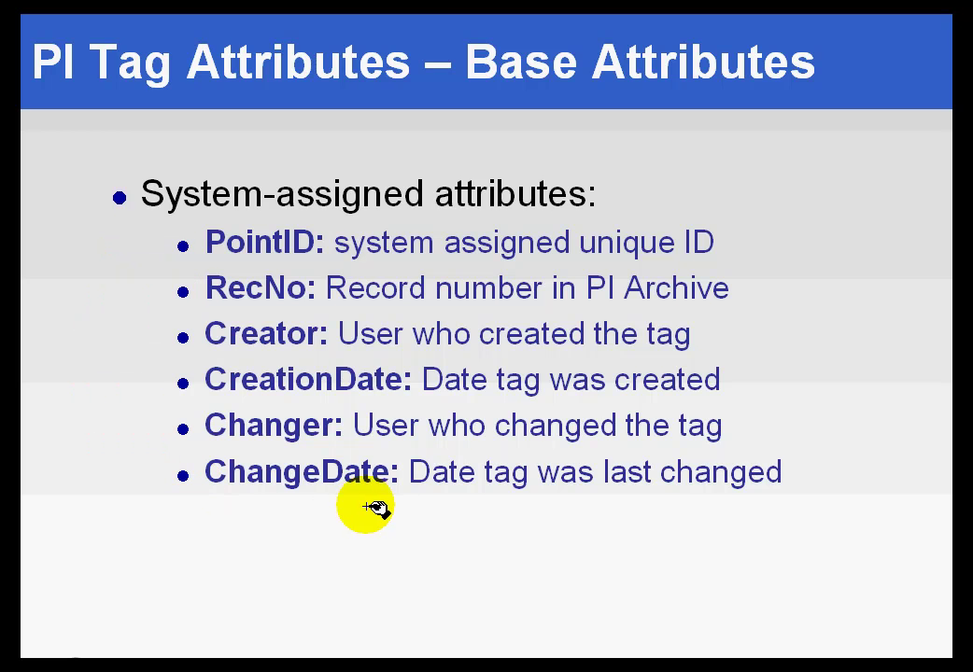